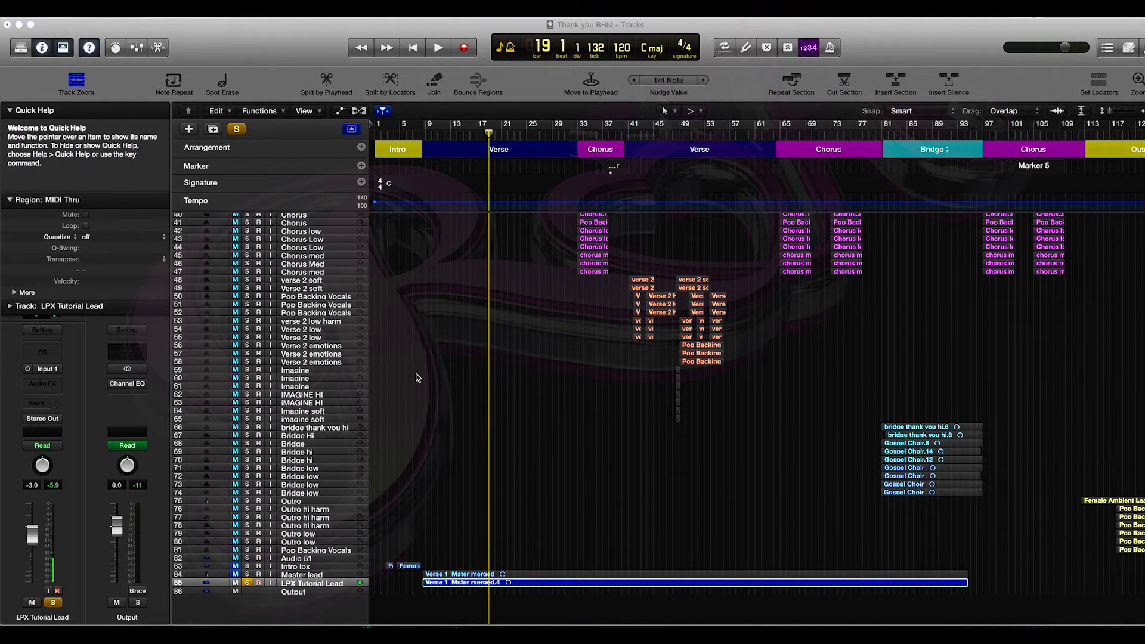
- Play the song from bar 9 and stop it near bar 16
left_click_drag(488, 135, 426, 135)
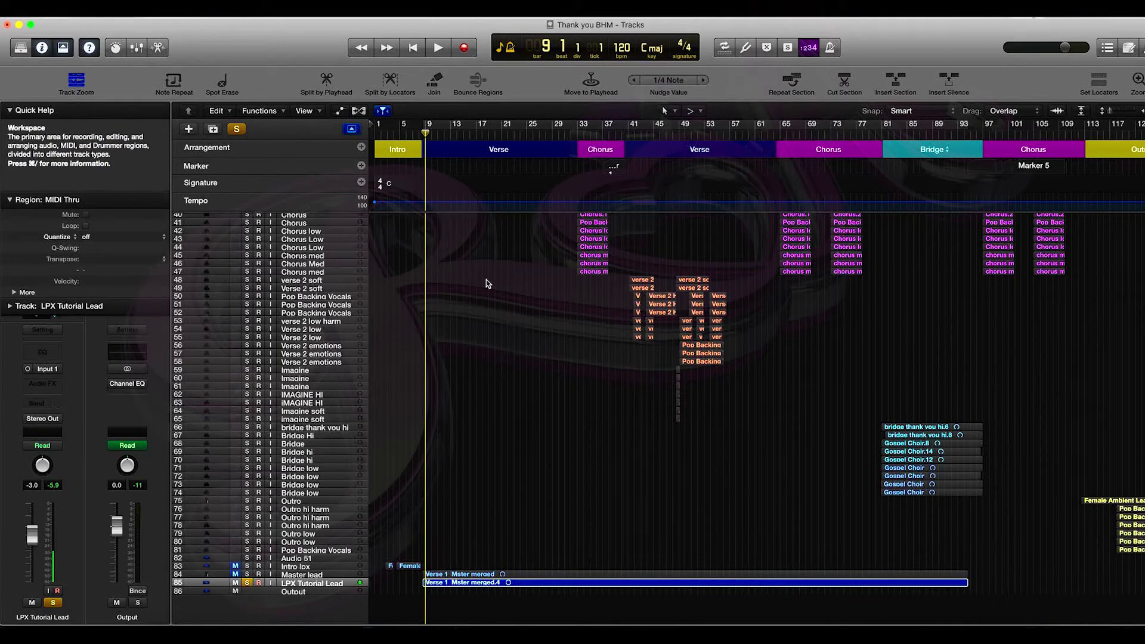
key("space")
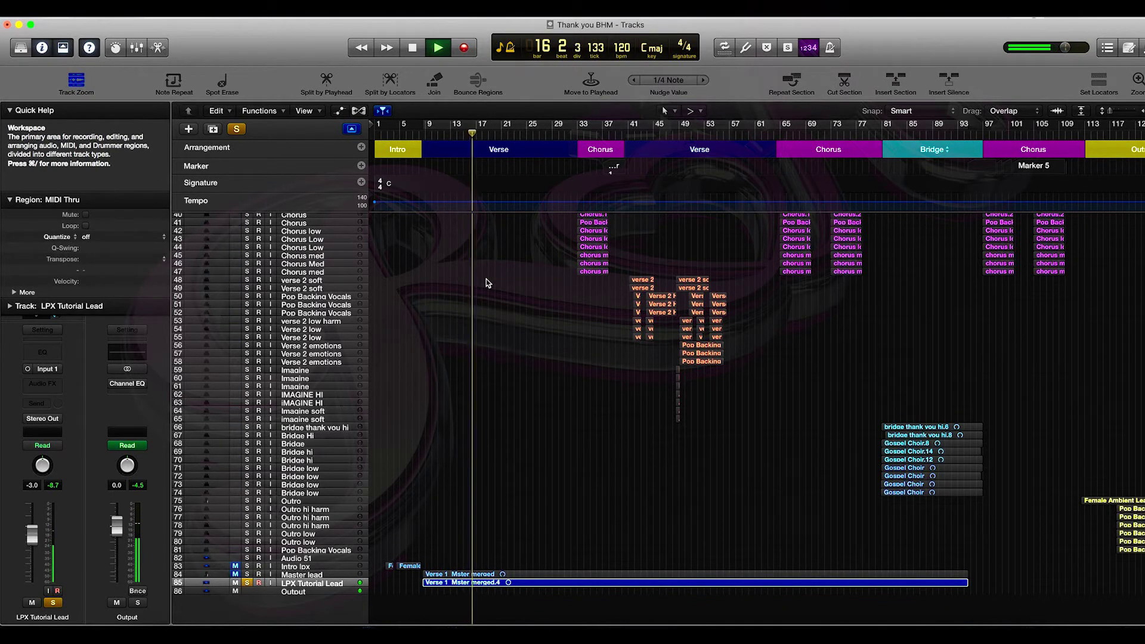
key("space")
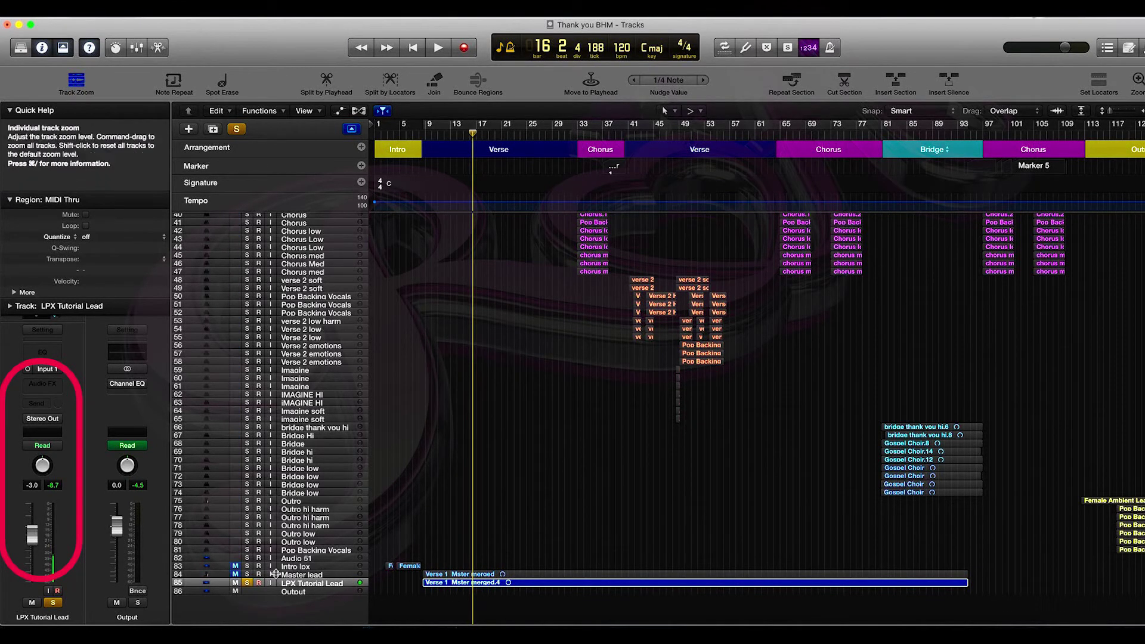
- Add a Bus 3 send at 0 dB on the LPX Tutorial Lead channel, creating Aux 5
left_click(41, 406)
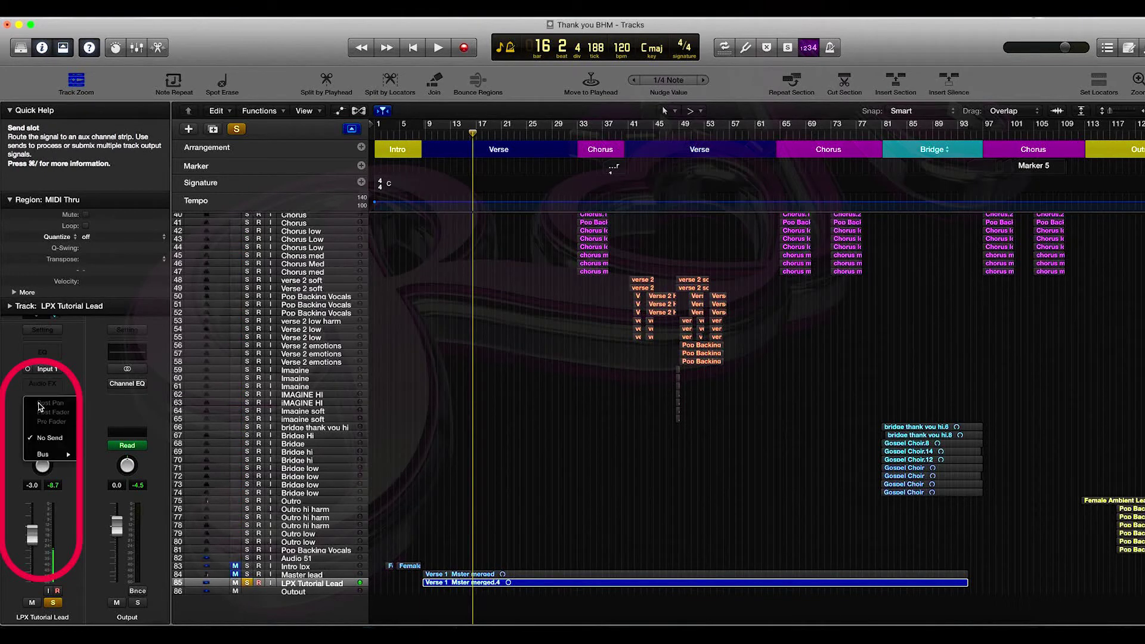
mouse_move(49, 454)
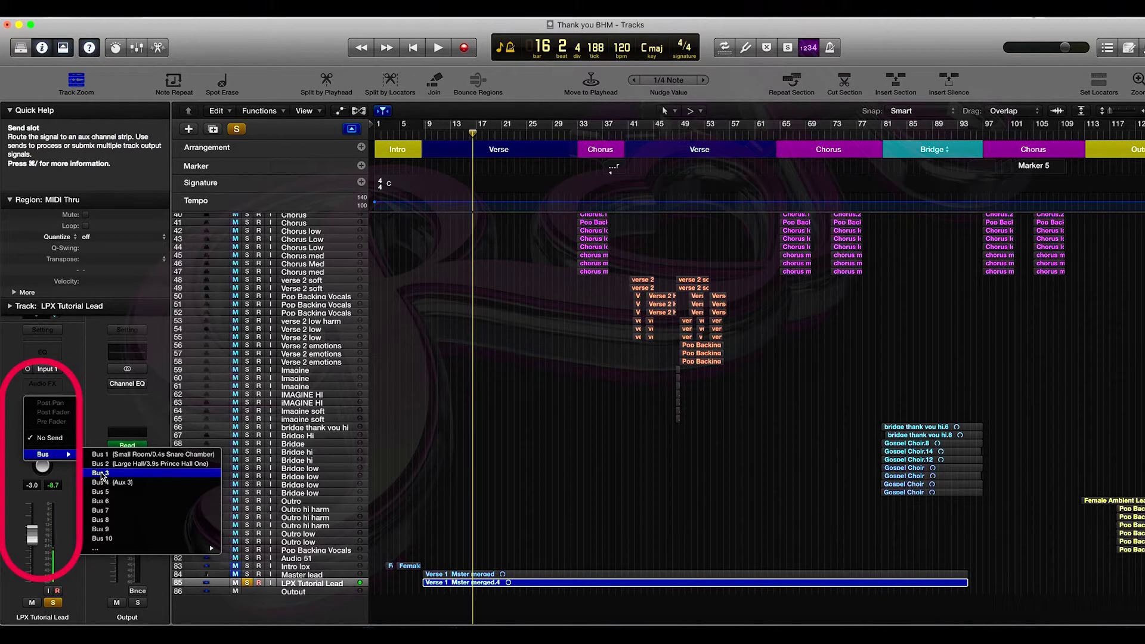
left_click(102, 473)
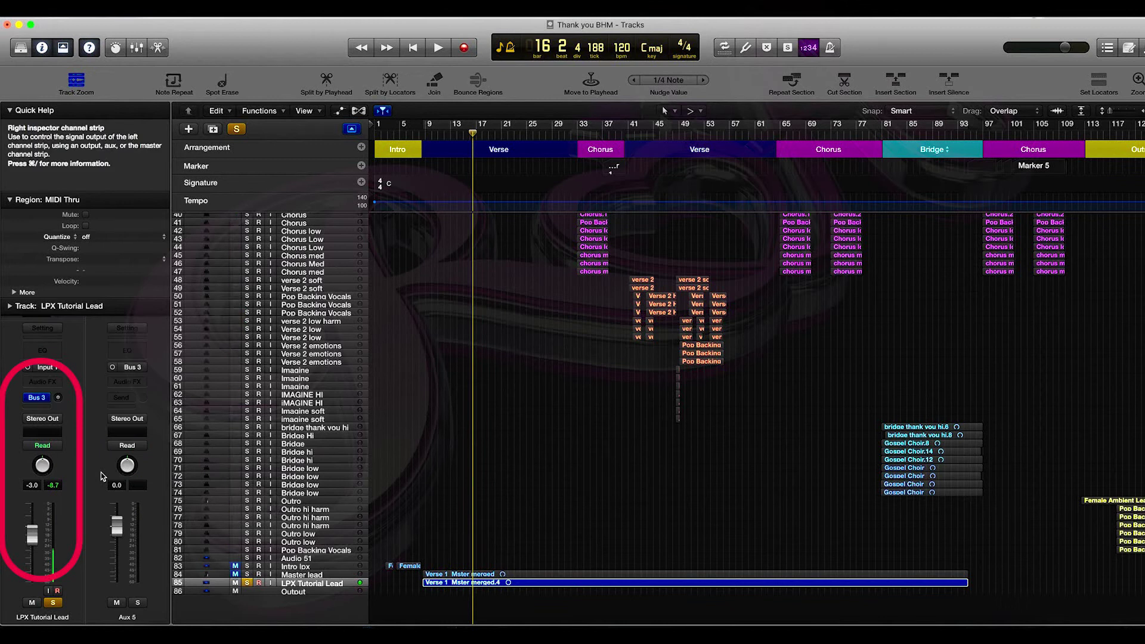
left_click(58, 398, "alt")
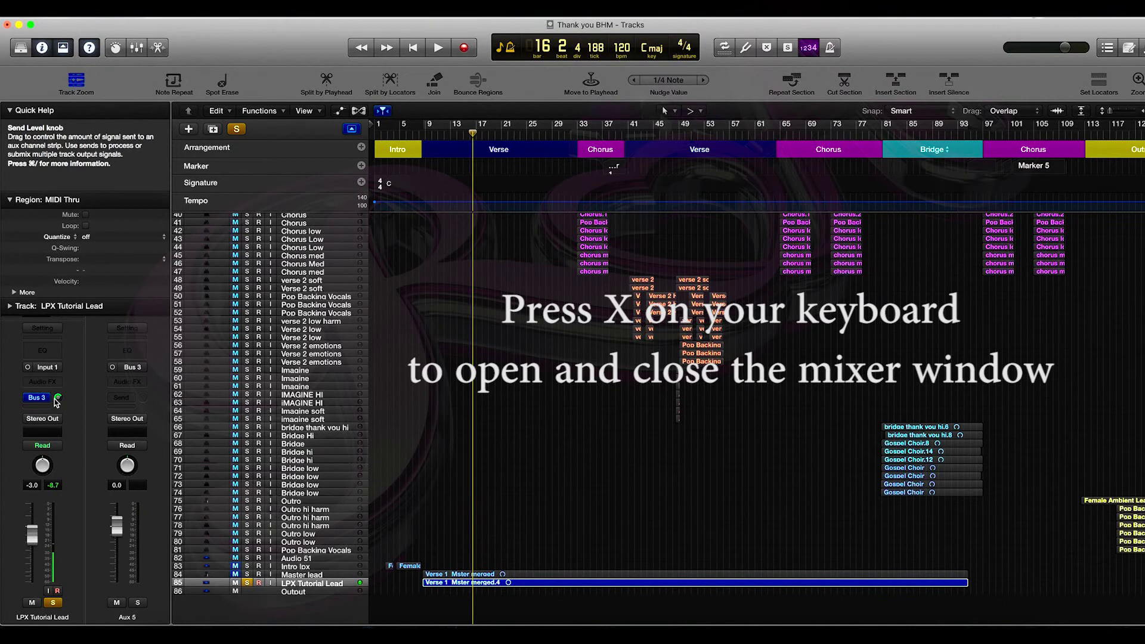
- Open the Mixer with X and bring the LPX Tutorial Lead and Aux 5 strips into view
key("x")
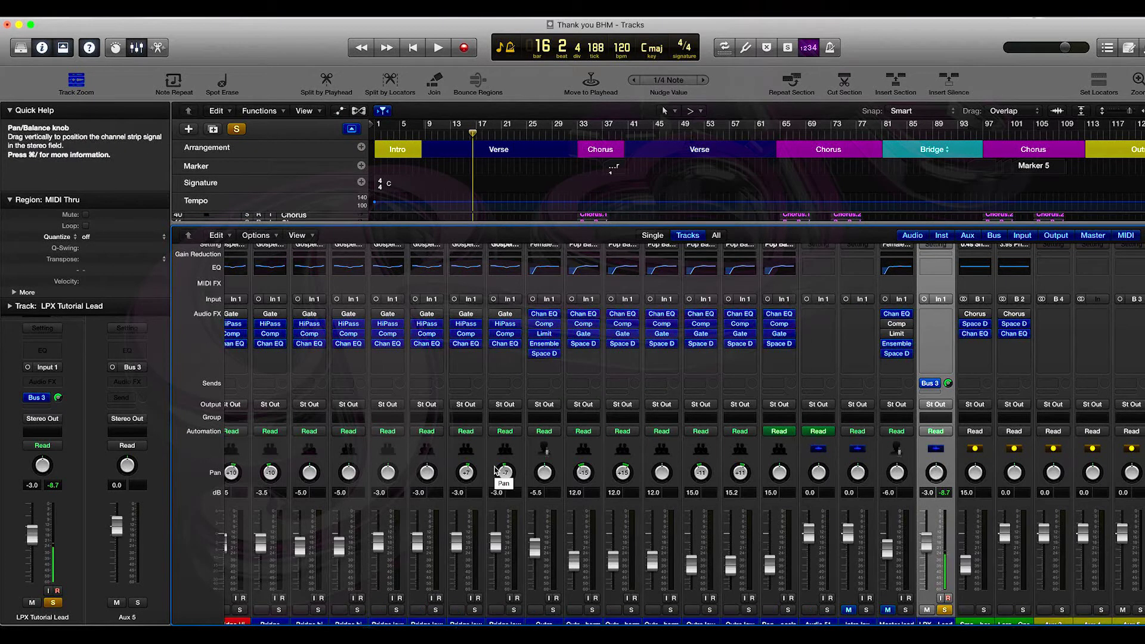
scroll(493, 471, "right", 2)
scroll(494, 471, "left", 1)
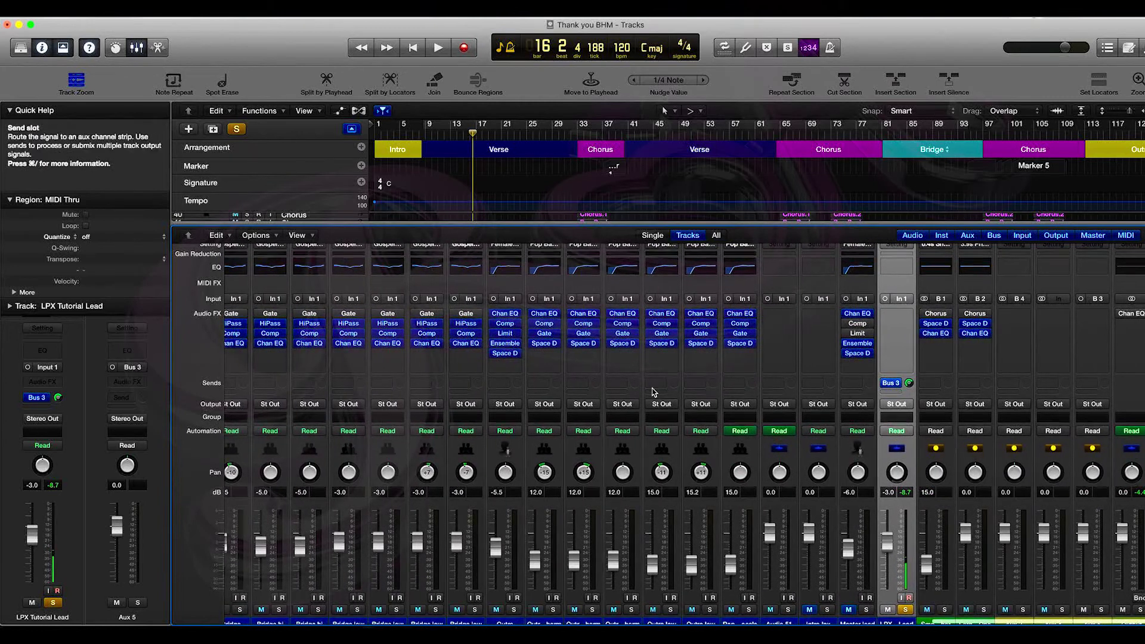
scroll(654, 392, "down", 1)
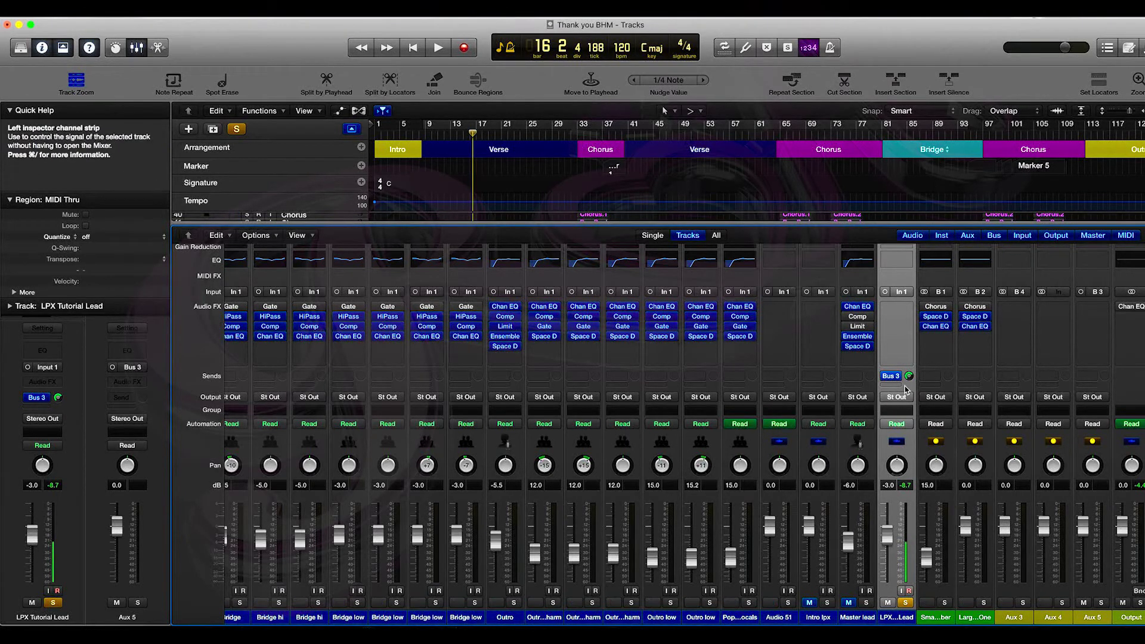
mouse_move(888, 427)
mouse_move(891, 381)
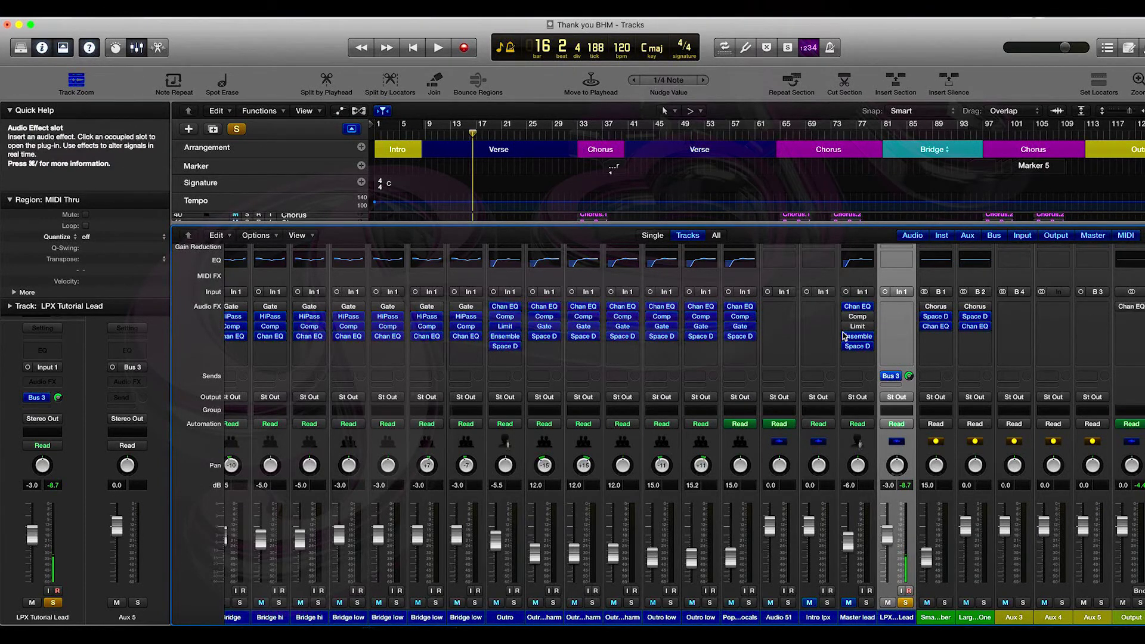
mouse_move(849, 319)
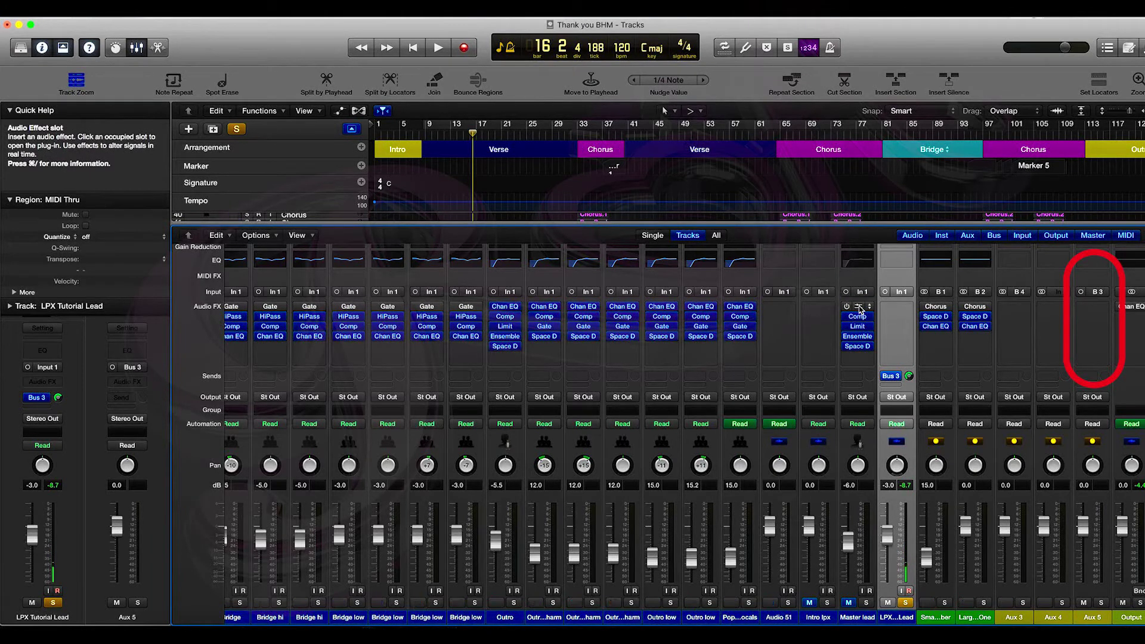
- Move Channel EQ, Compressor, Limiter, Ensemble and Space Designer from Master lead onto Aux 5
left_click_drag(1106, 310, 1076, 313)
left_click_drag(844, 316, 1099, 317)
left_click_drag(976, 332, 1089, 335)
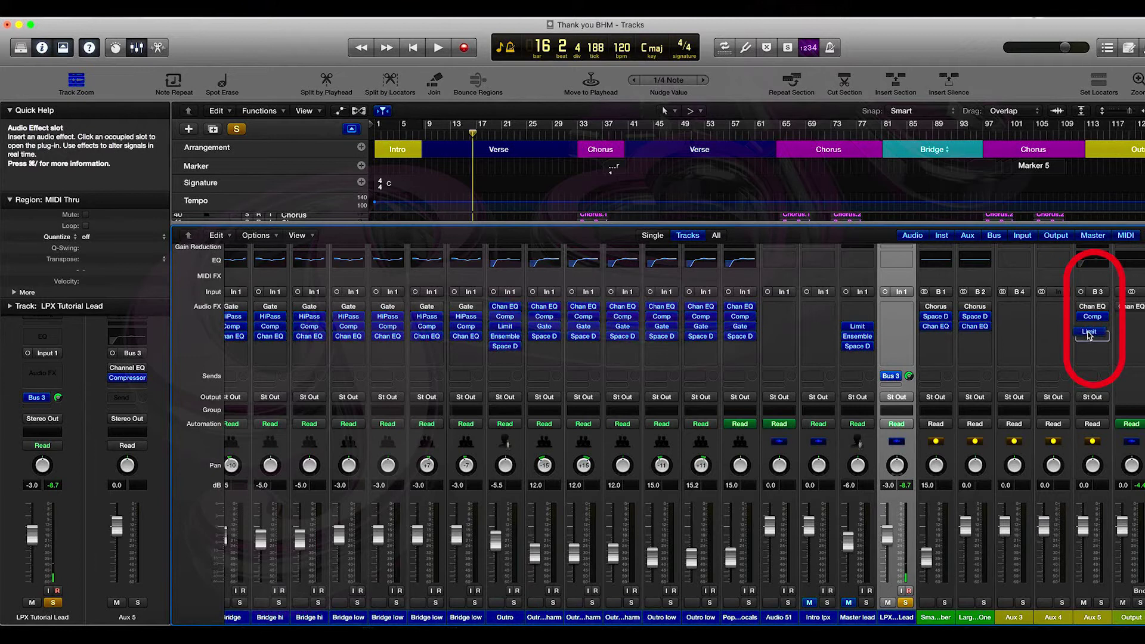
left_click_drag(856, 340, 1093, 336)
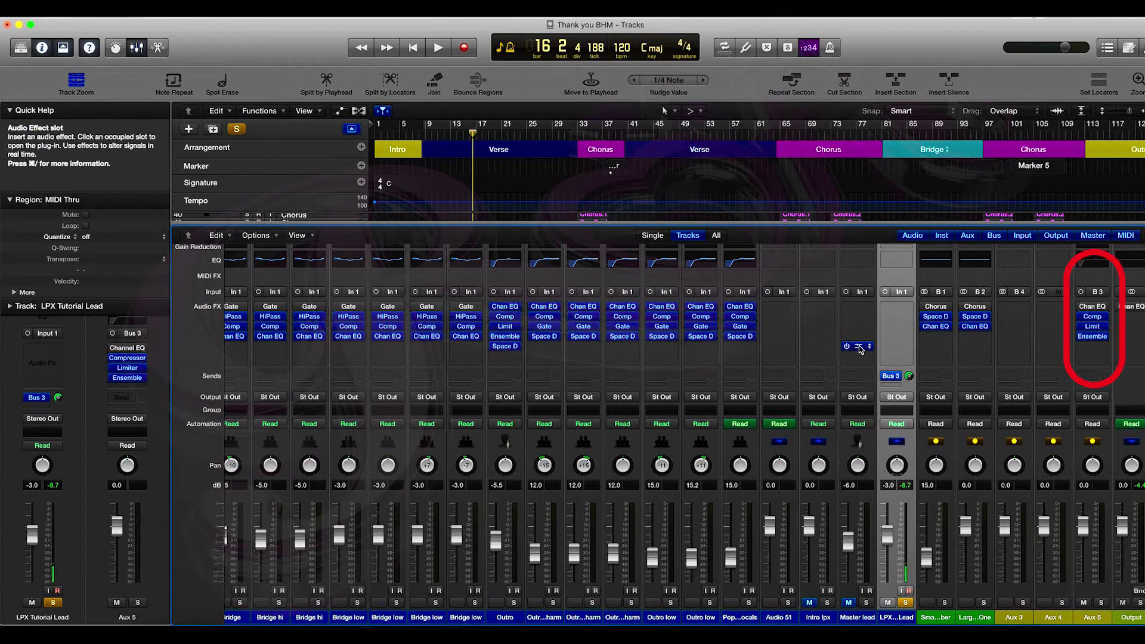
left_click_drag(859, 348, 1091, 352)
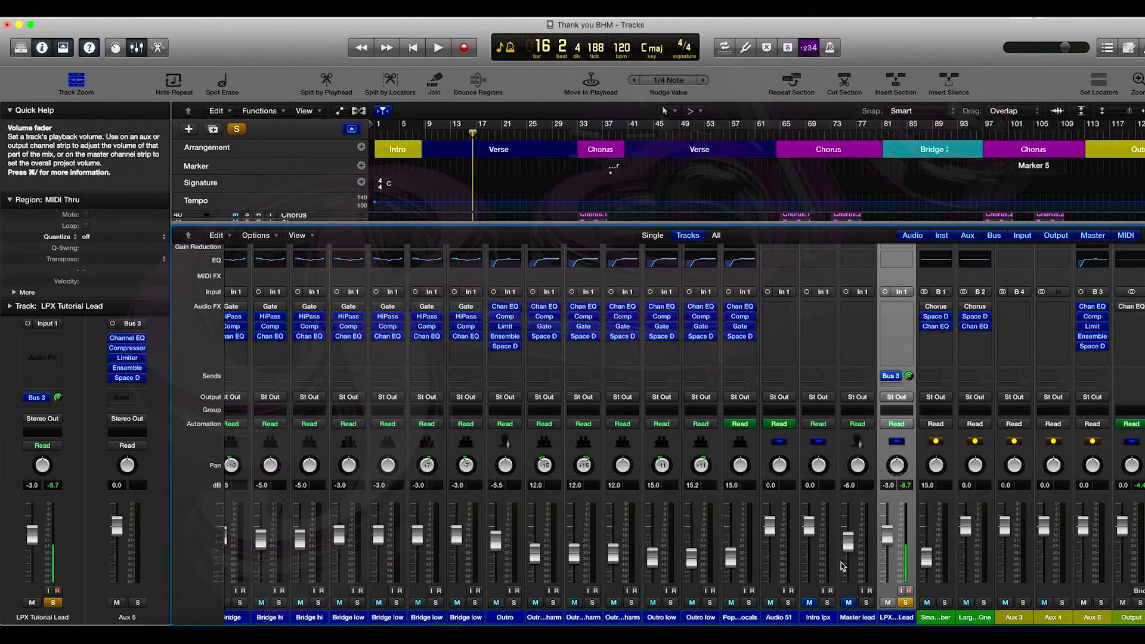
- Play from bar 9 through the Bus 3 effects, lowering the LPX Tutorial Lead fader to -4.4 dB
left_click_drag(472, 133, 425, 132)
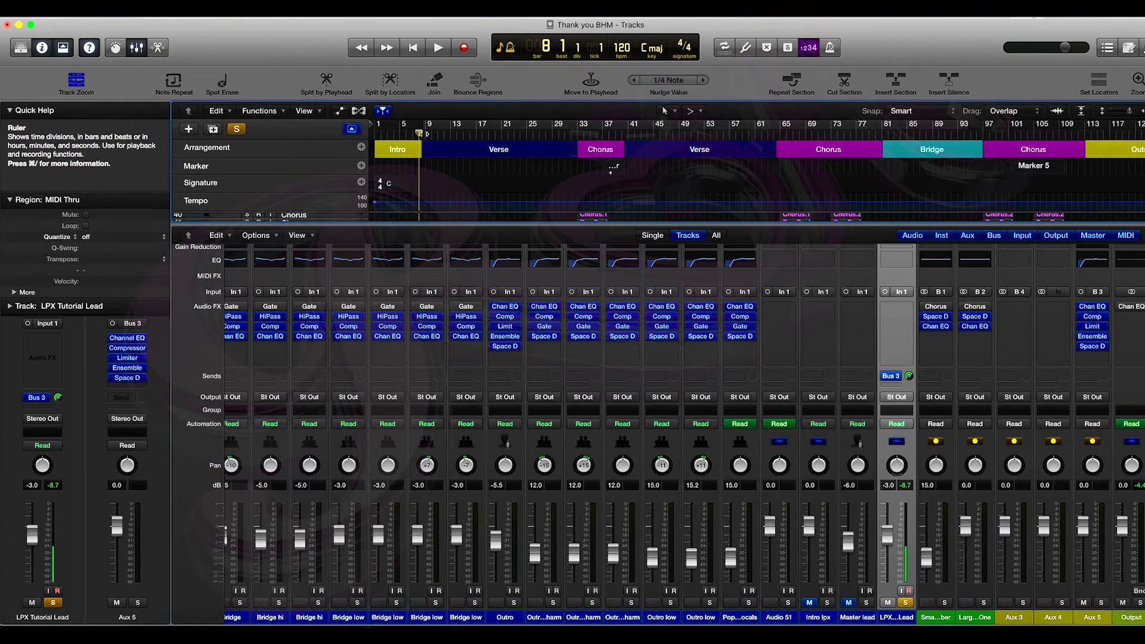
key("space")
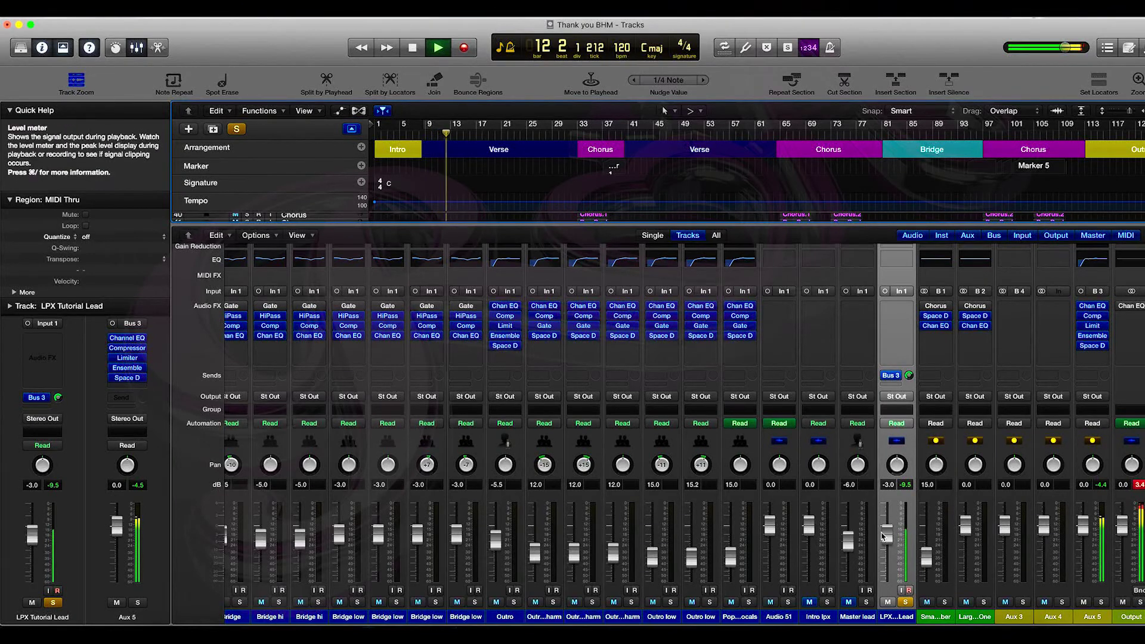
left_click_drag(887, 534, 887, 536)
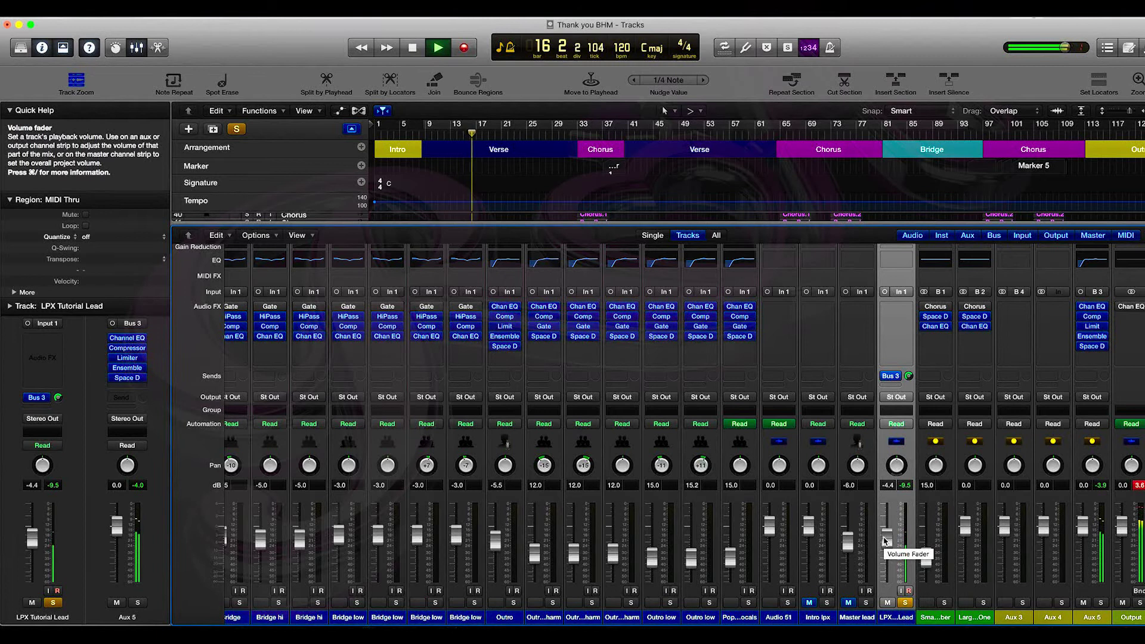
key("space")
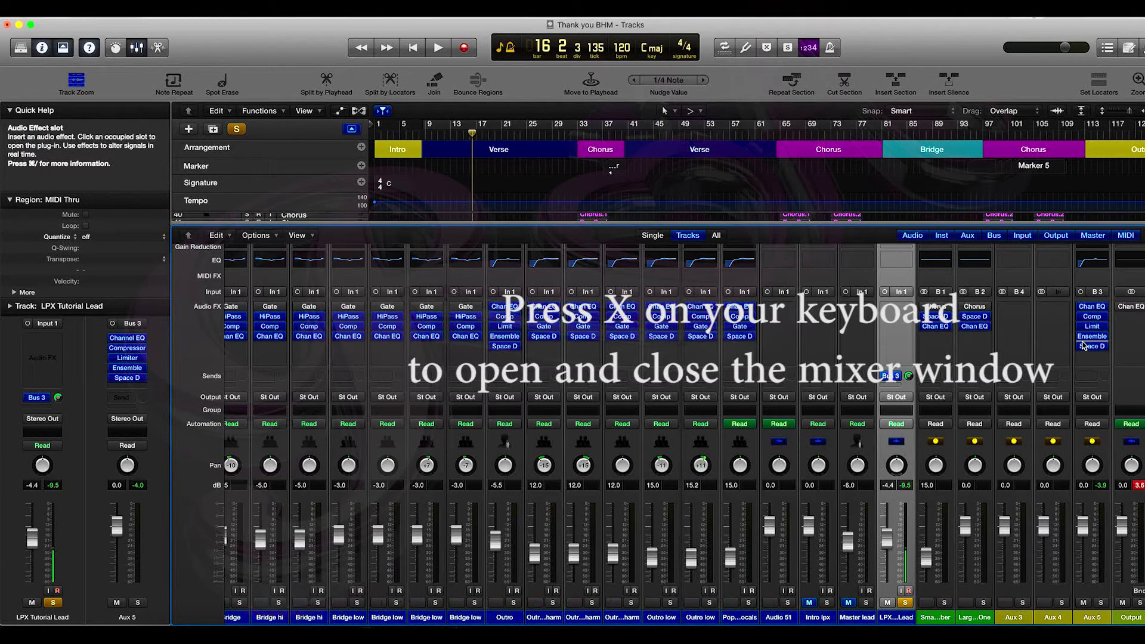
- Close the Mixer and move the playhead back near bar 3
key("x")
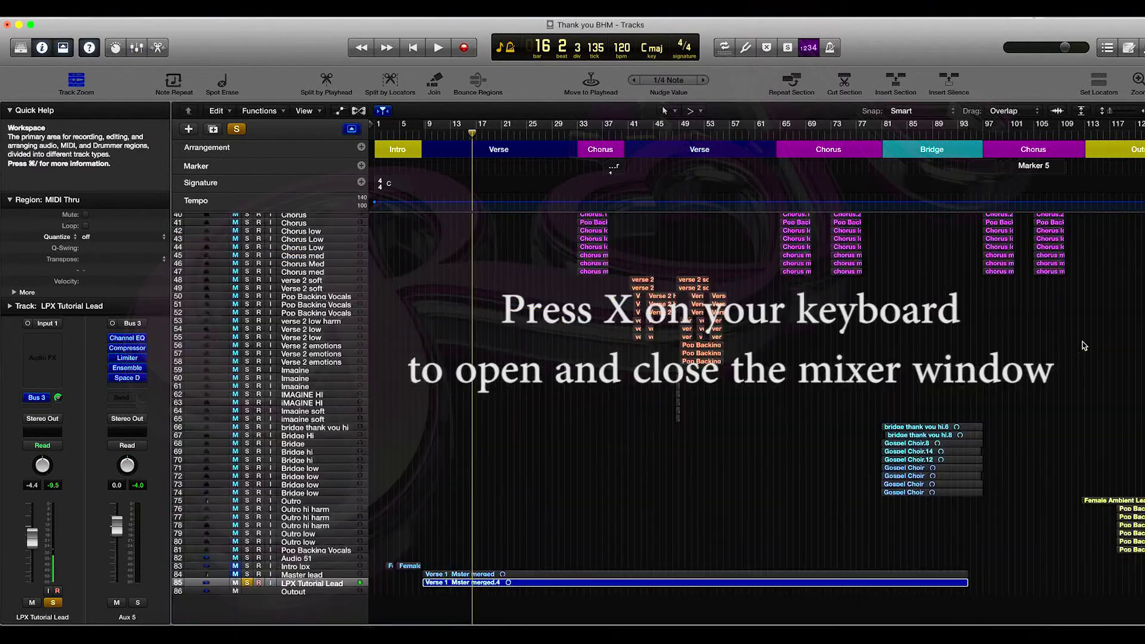
scroll(377, 429, "right", 1)
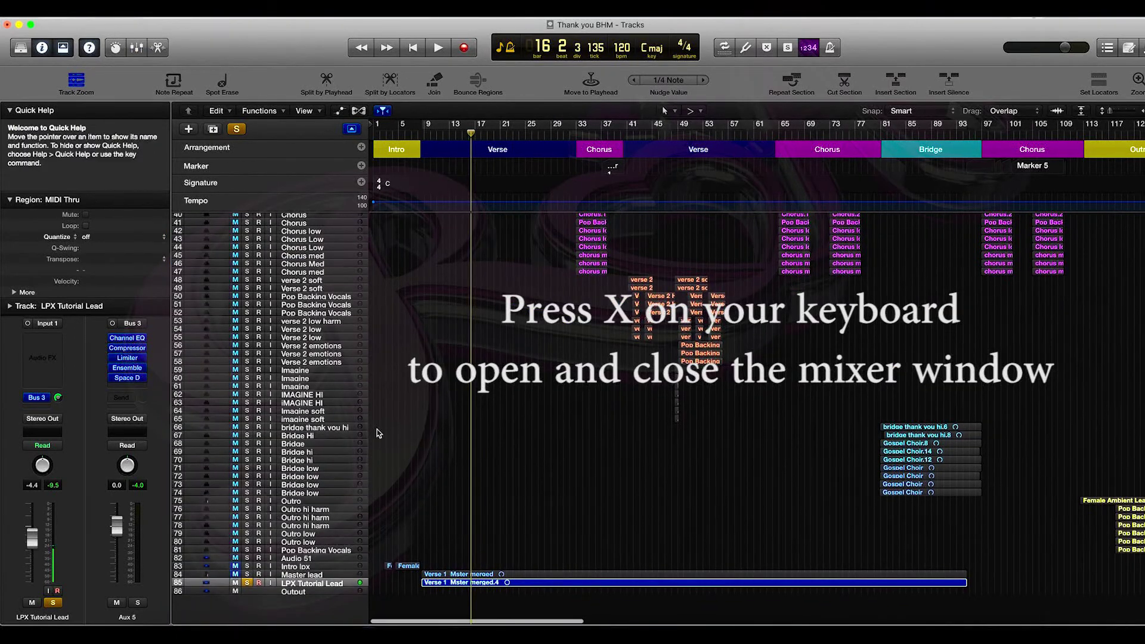
left_click(392, 133)
left_click(386, 133)
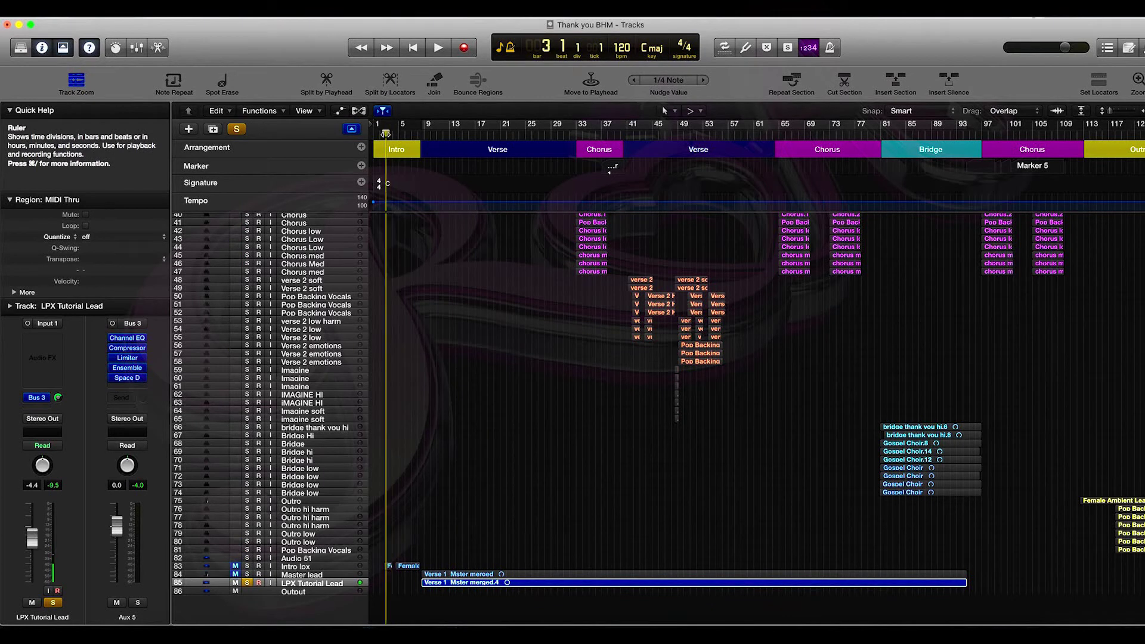
- Unsolo LPX Tutorial Lead, solo Intro lpx and select its track to show its channel strip
left_click(235, 584)
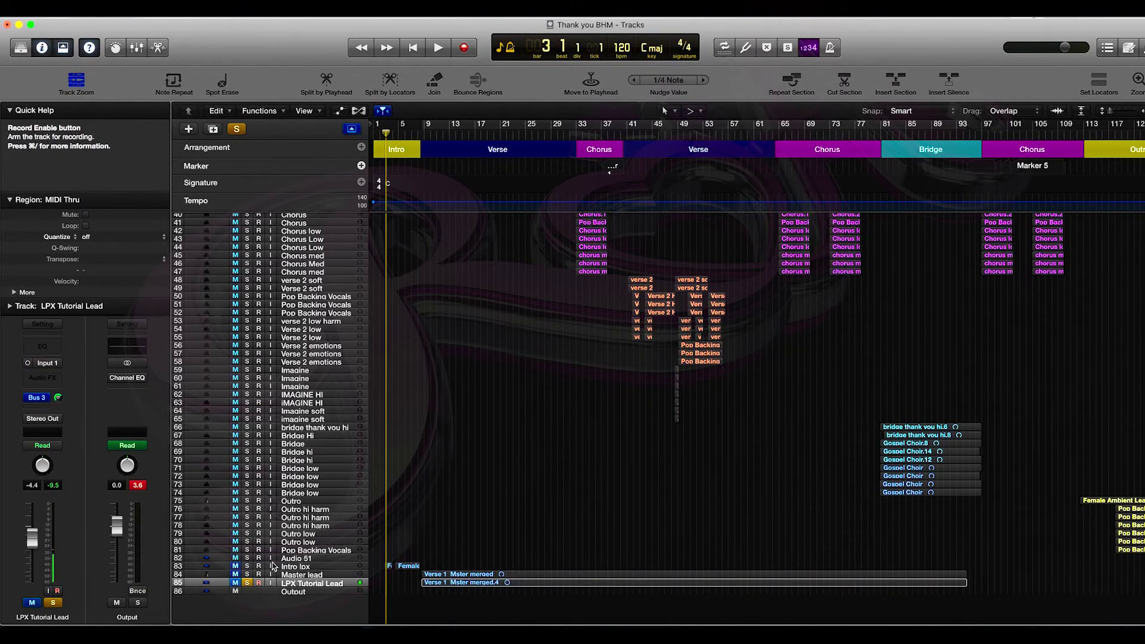
left_click(248, 582)
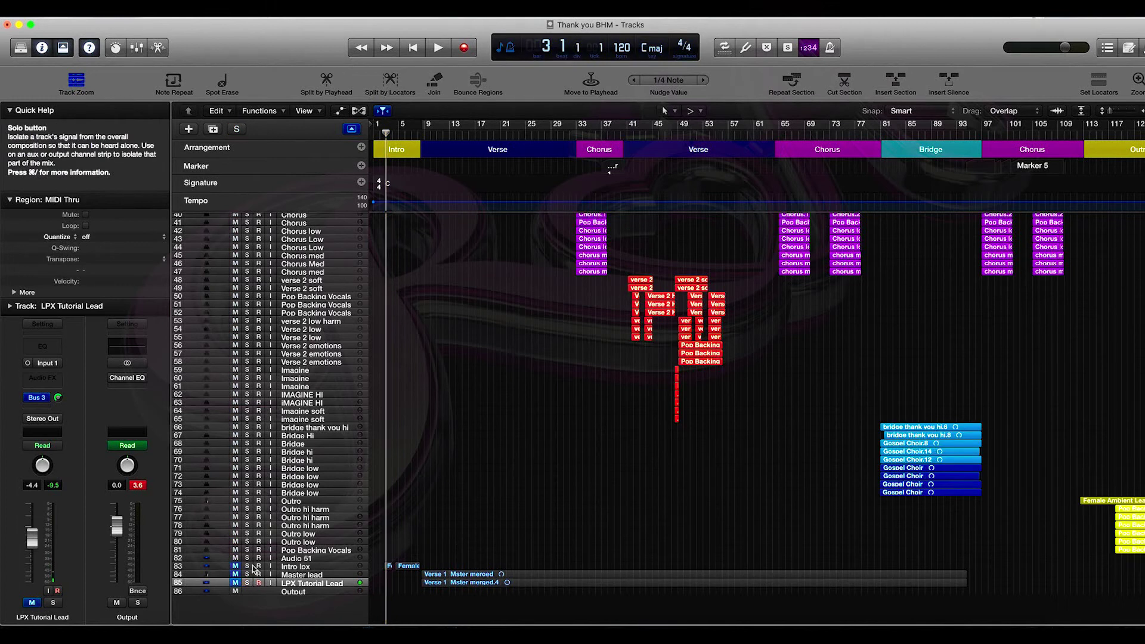
left_click(248, 567)
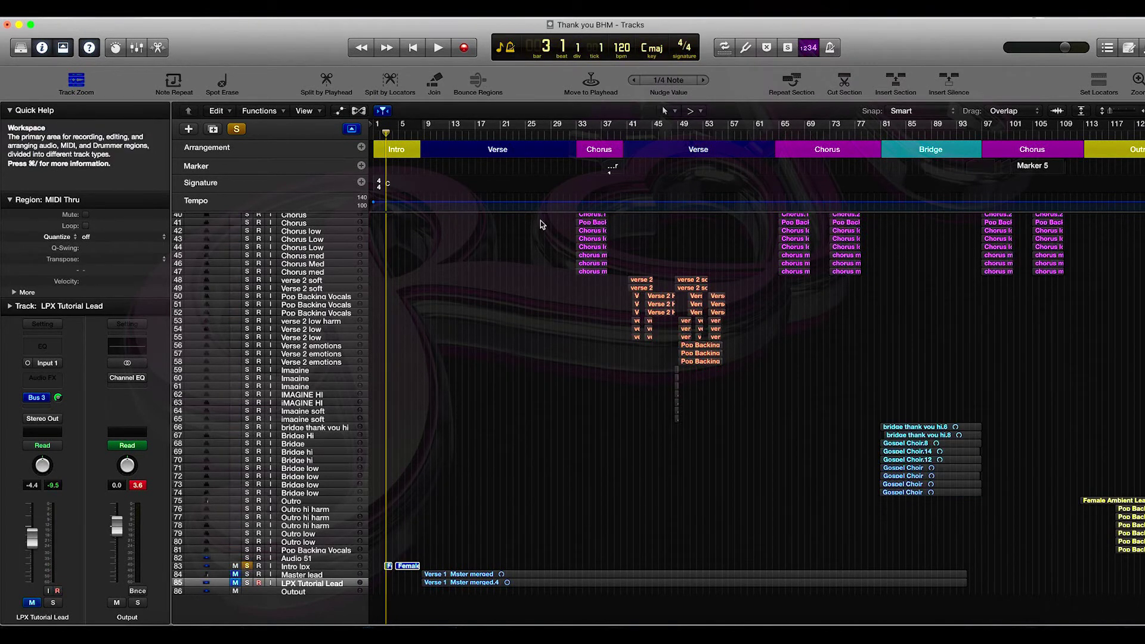
left_click(314, 567)
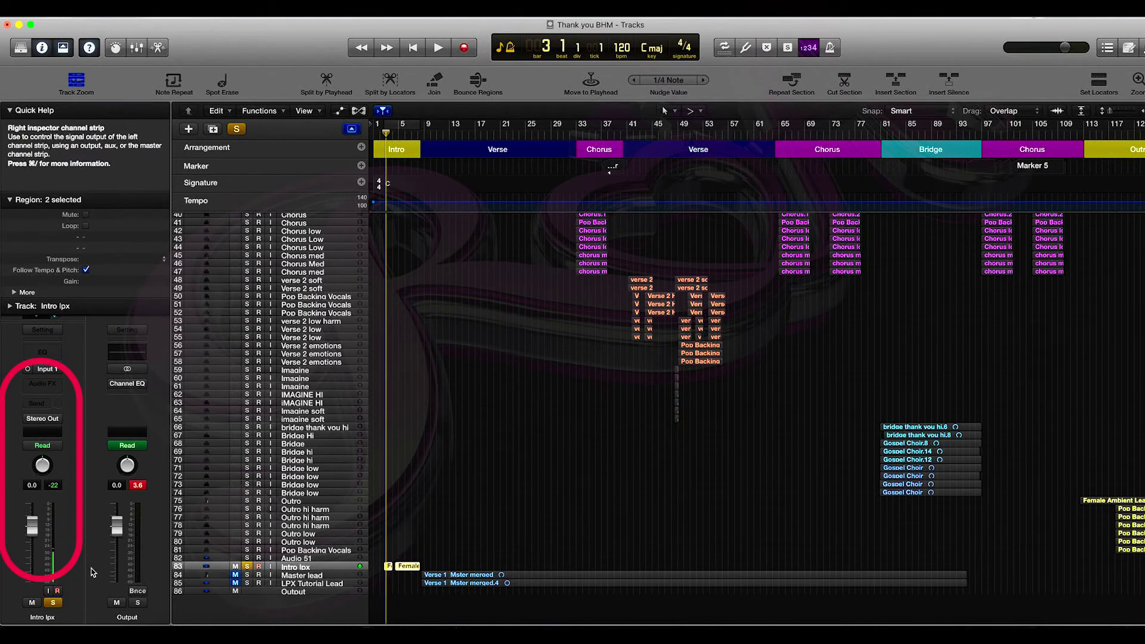
- Play back the Intro lpx vocal briefly, then stop
key("space")
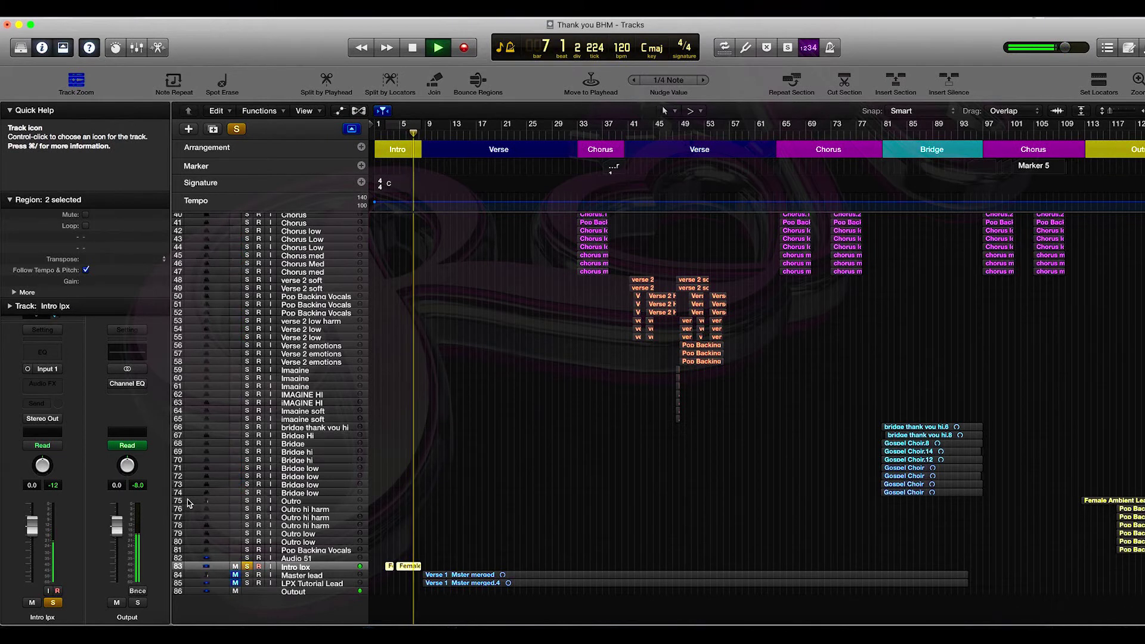
key("space")
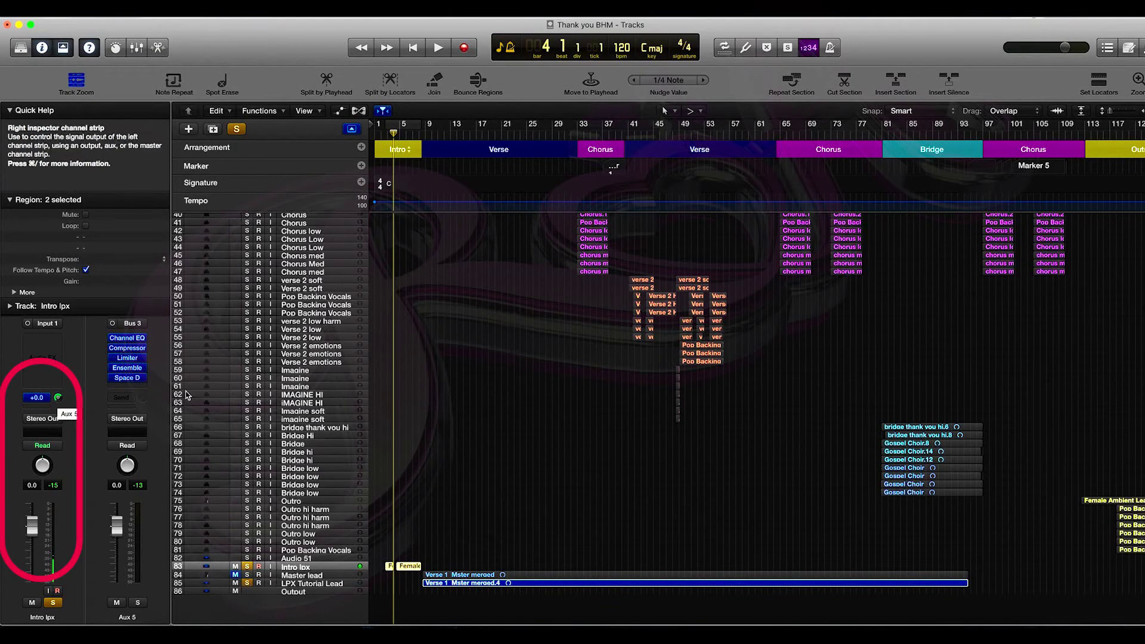
key("comma")
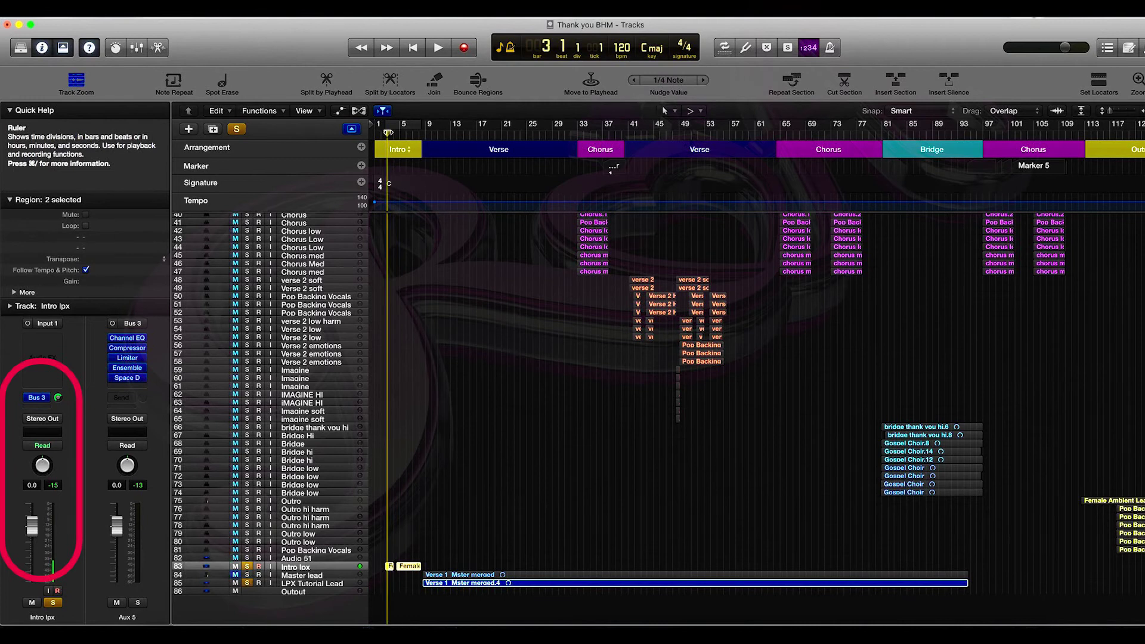
key("comma")
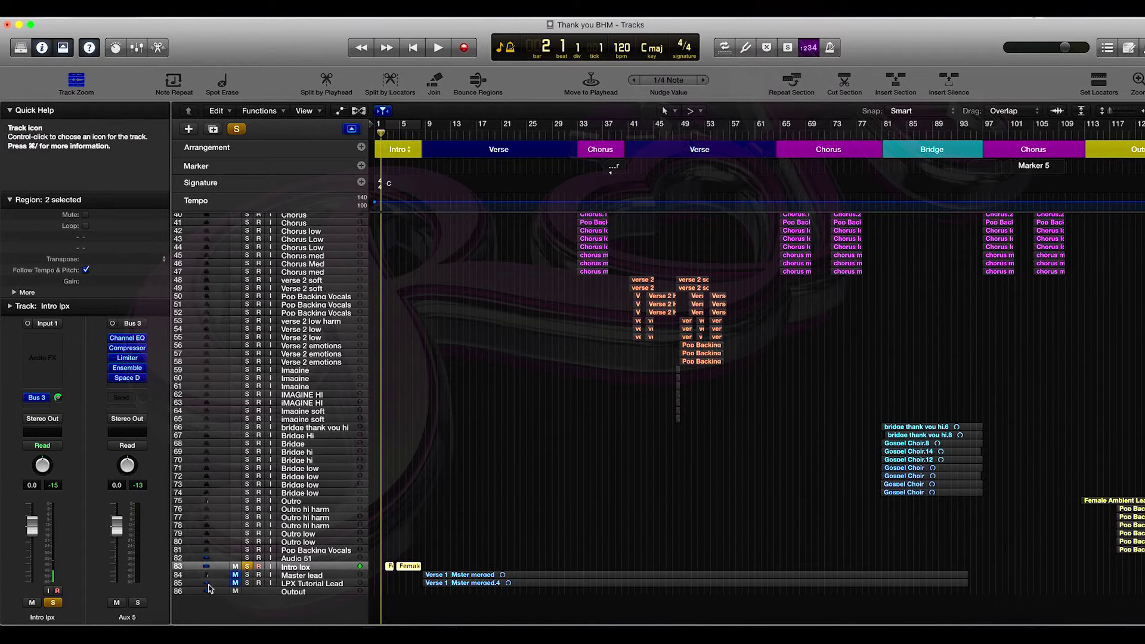
key("space")
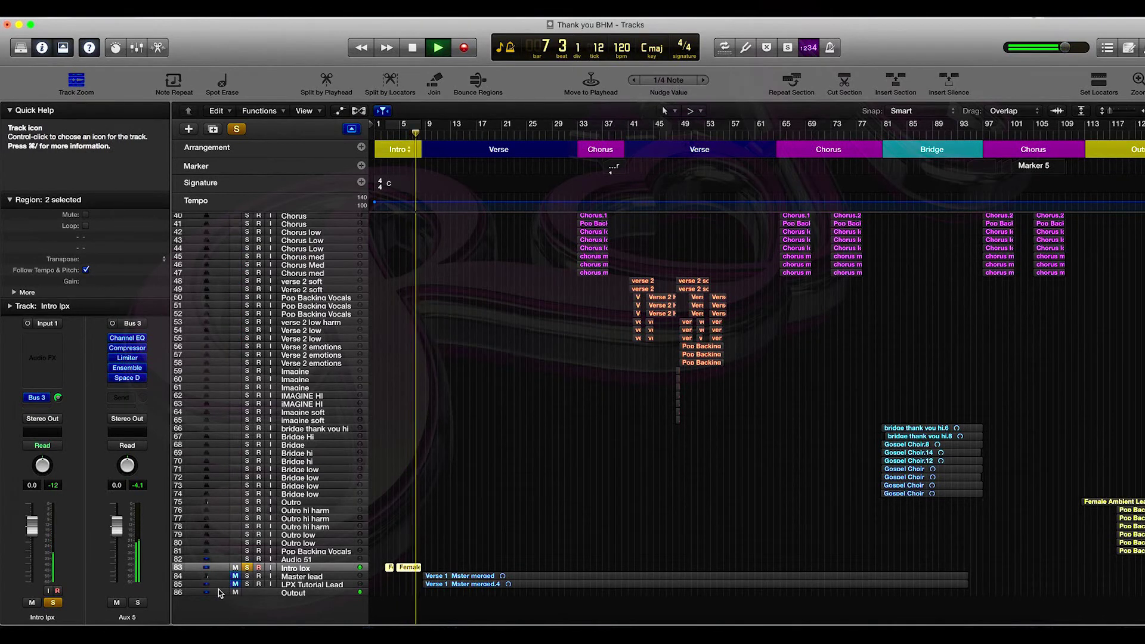
- Stop playback, also solo LPX Tutorial Lead, and play both vocals from around bar 5
key("space")
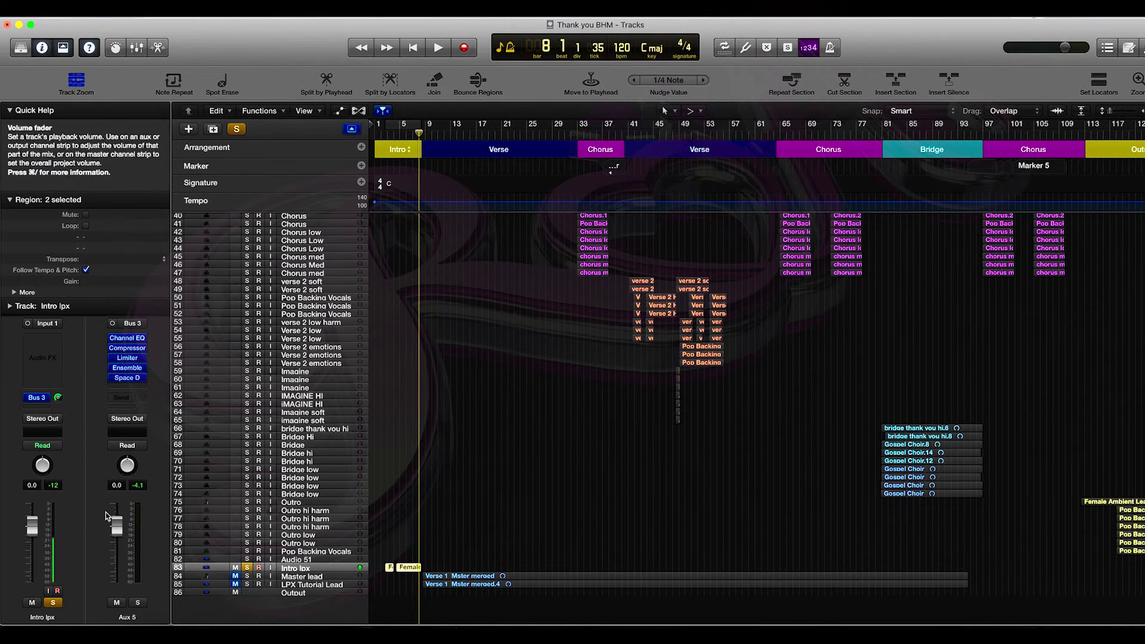
mouse_move(33, 404)
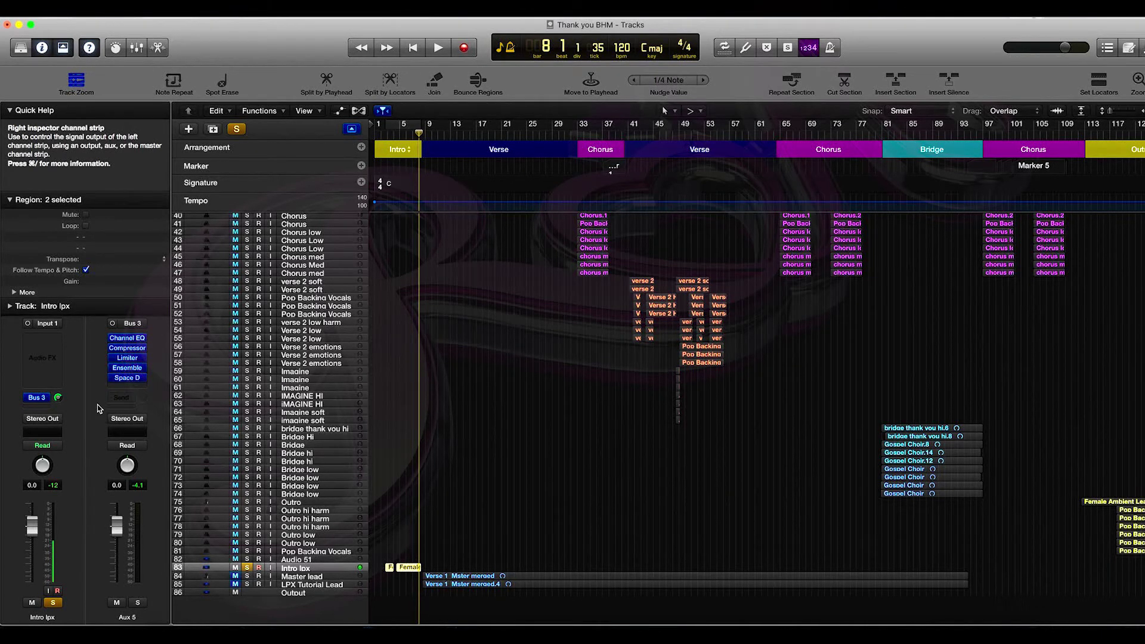
left_click(246, 585)
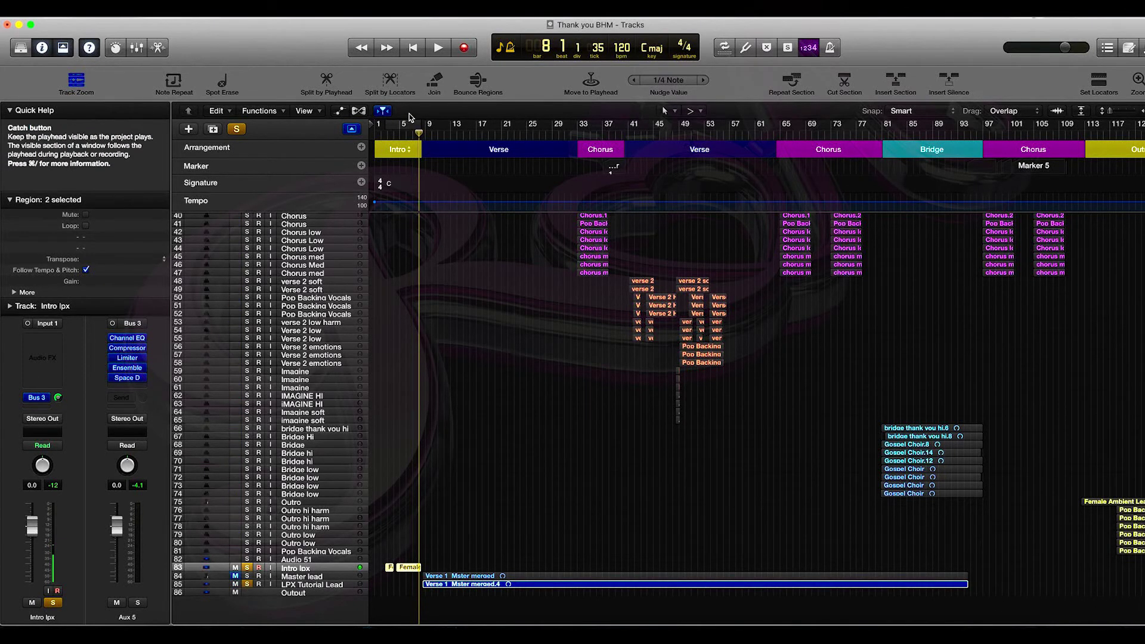
left_click(404, 127)
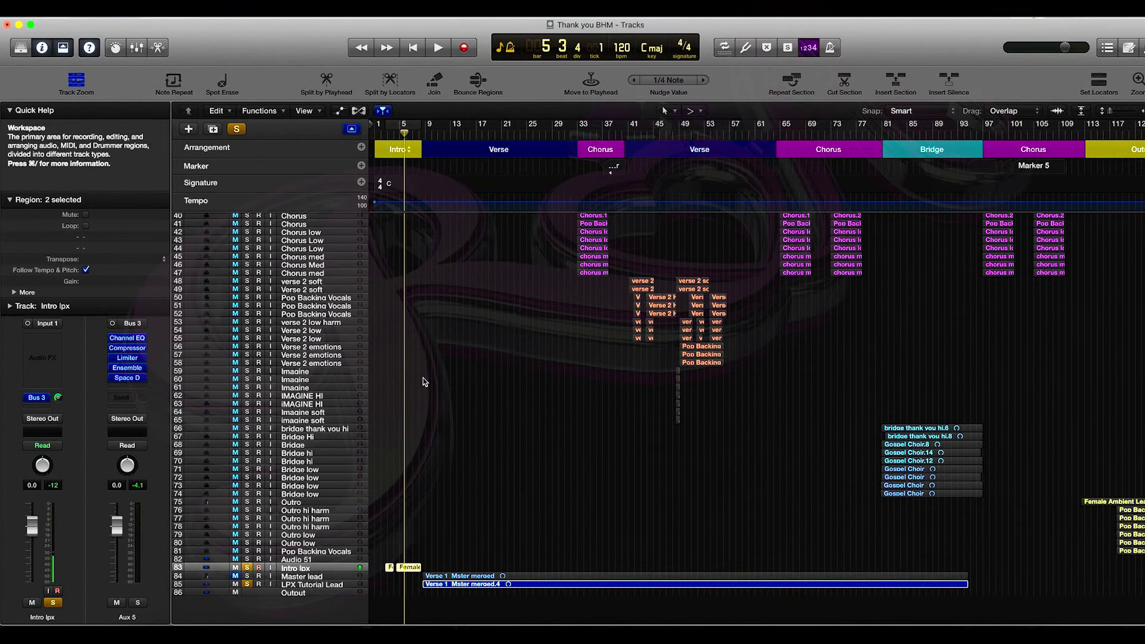
key("space")
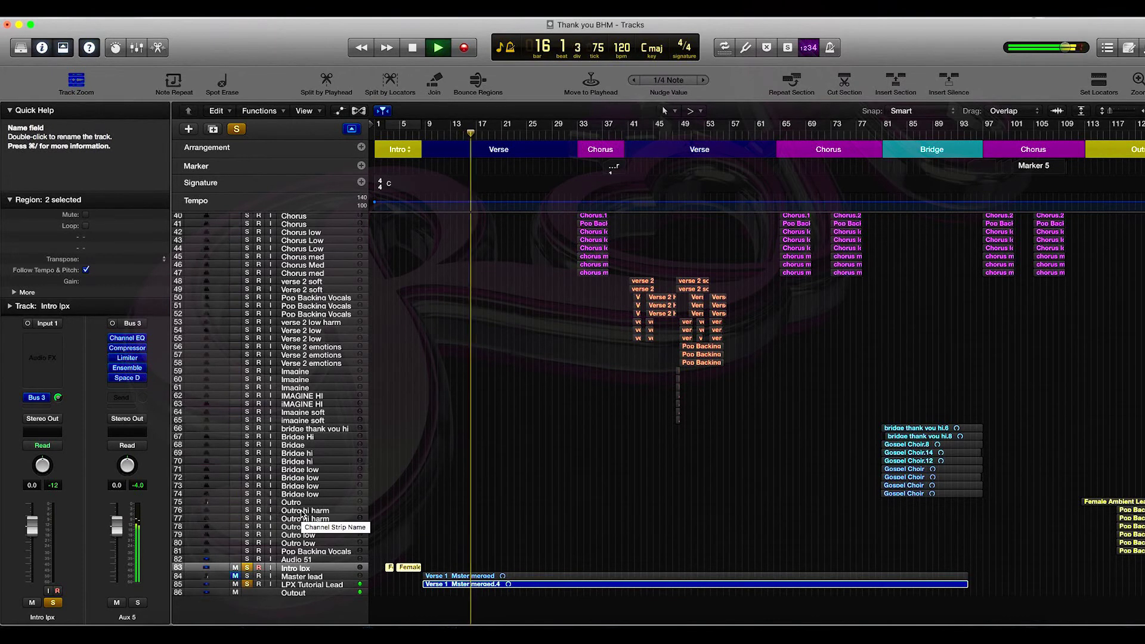
- Stop playback and clear the solos on Intro lpx and LPX Tutorial Lead
key("space")
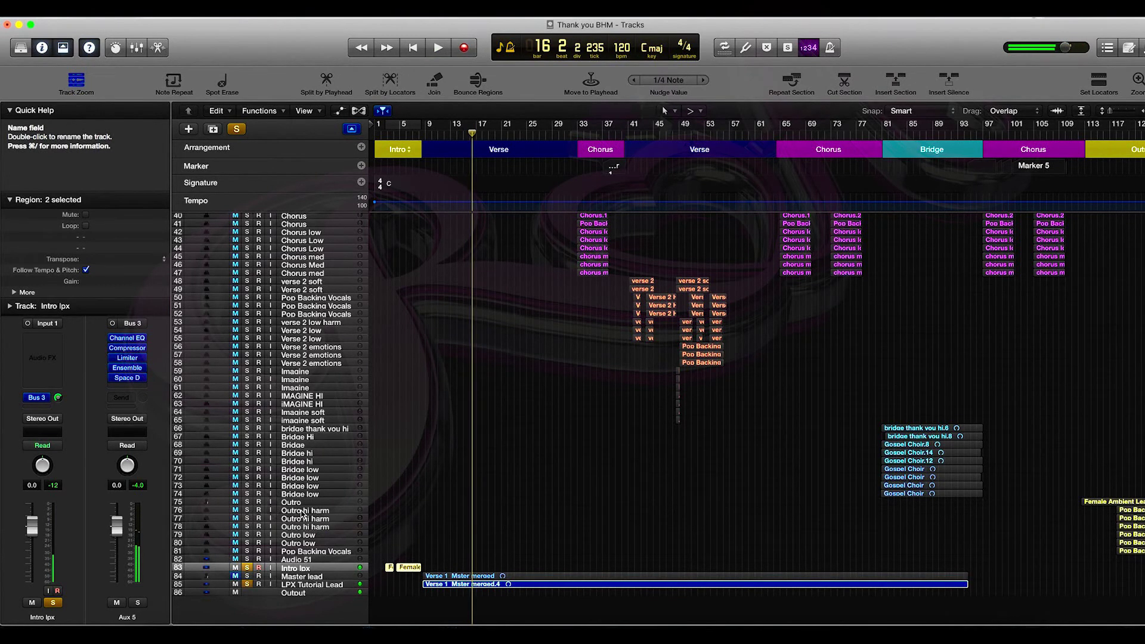
left_click(247, 568)
left_click(247, 585)
left_click(235, 585)
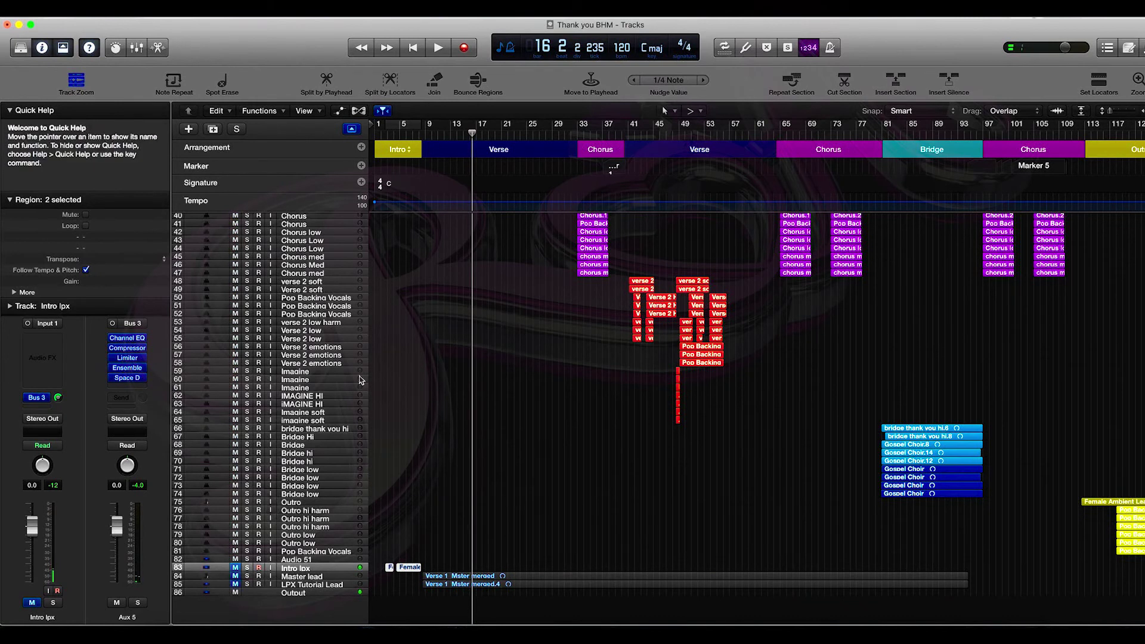
left_click(246, 585)
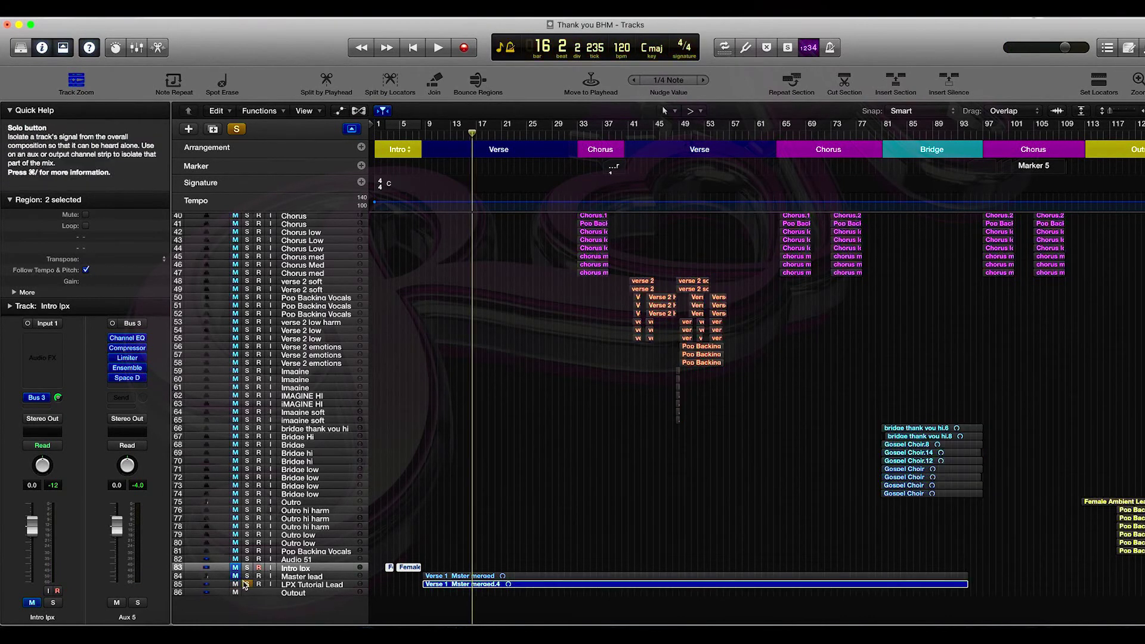
left_click(247, 583)
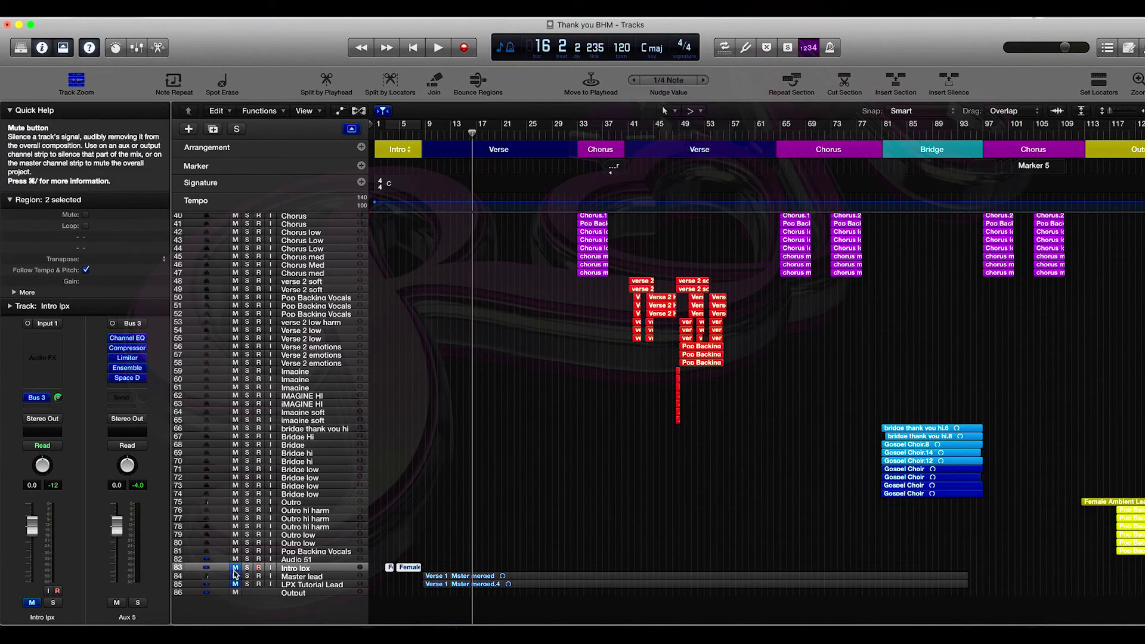
- Mute the Master lead track and play the full mix from bar 6
scroll(265, 525, "up", 15)
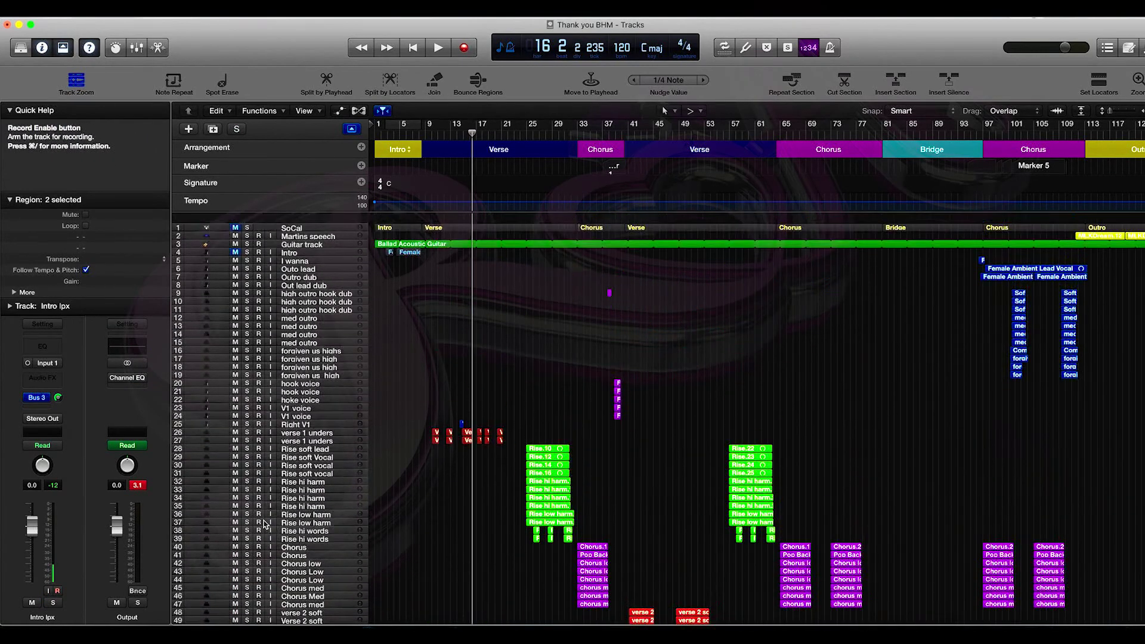
scroll(241, 263, "down", 8)
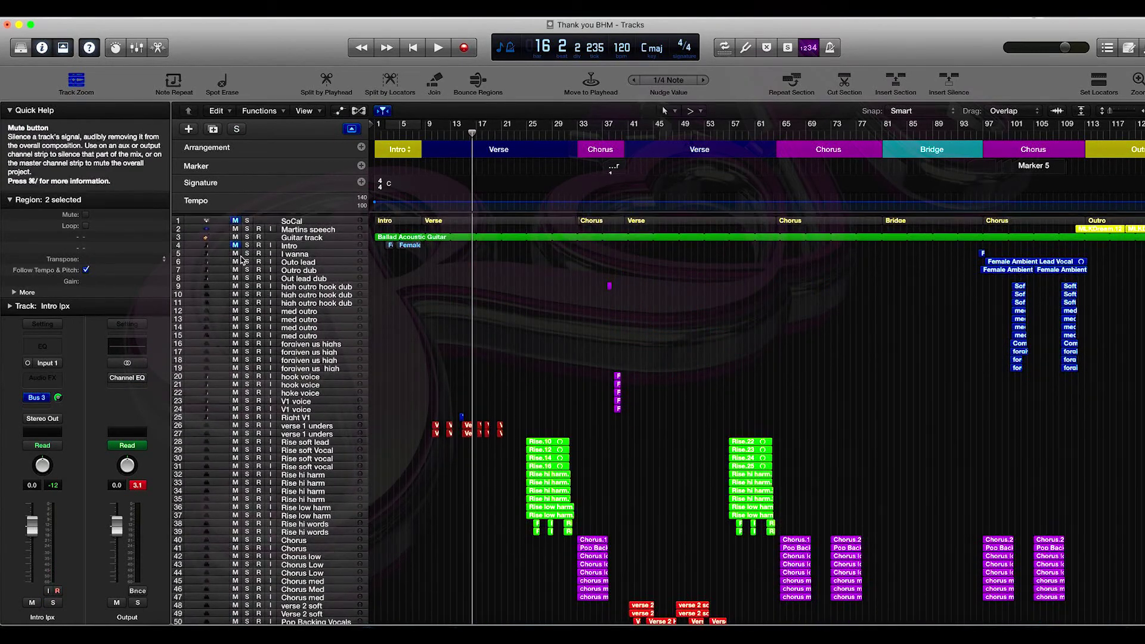
scroll(241, 263, "down", 7)
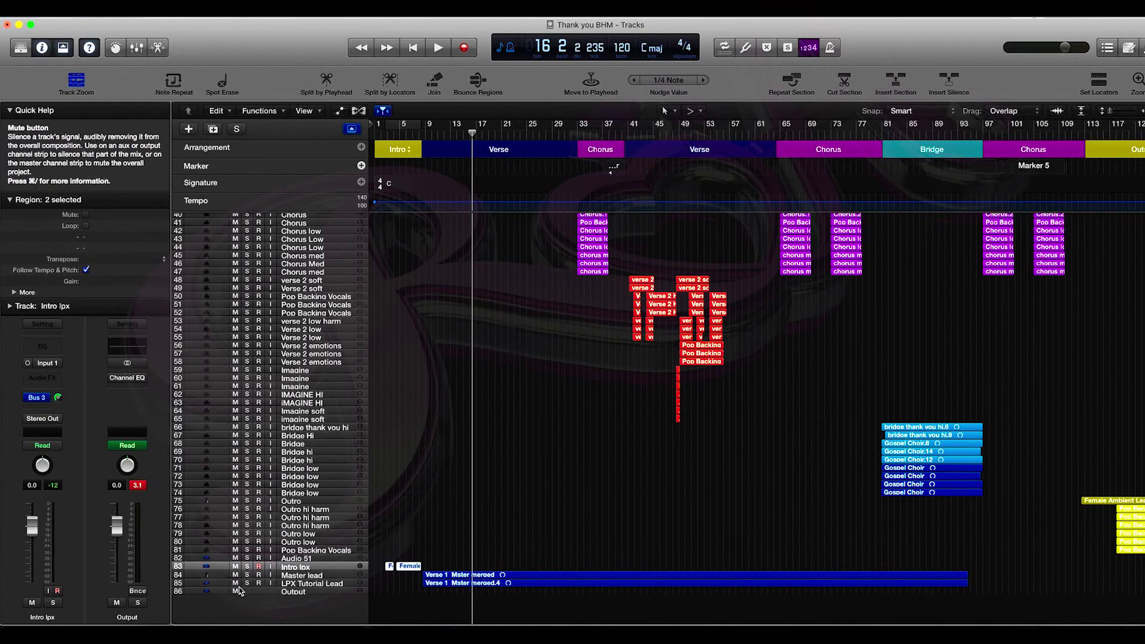
left_click(234, 575)
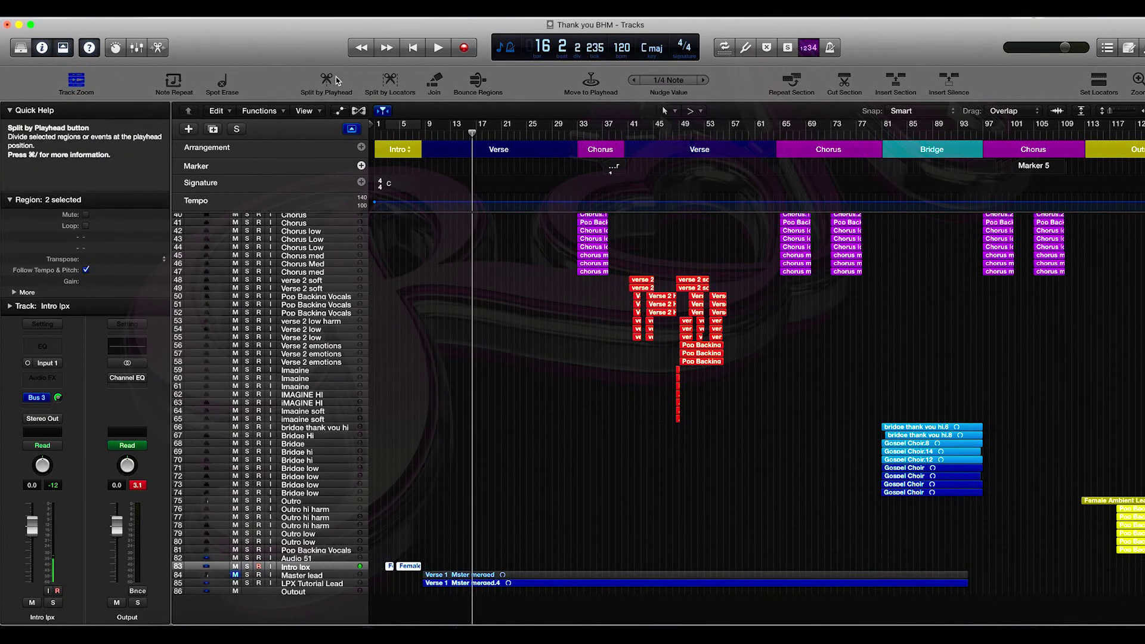
left_click(408, 132)
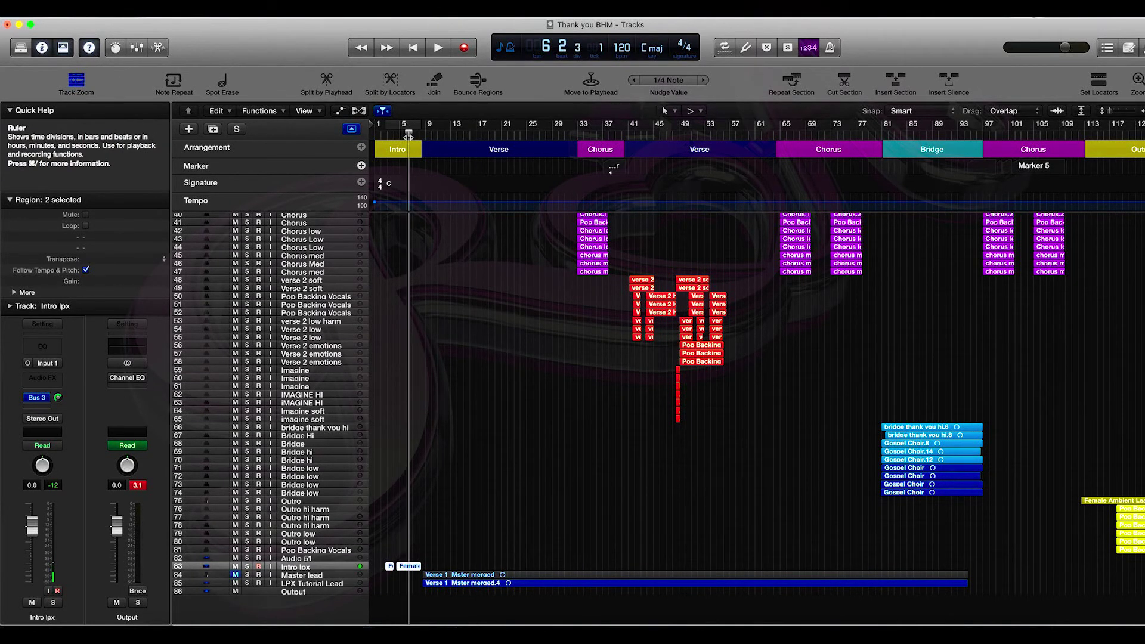
key("space")
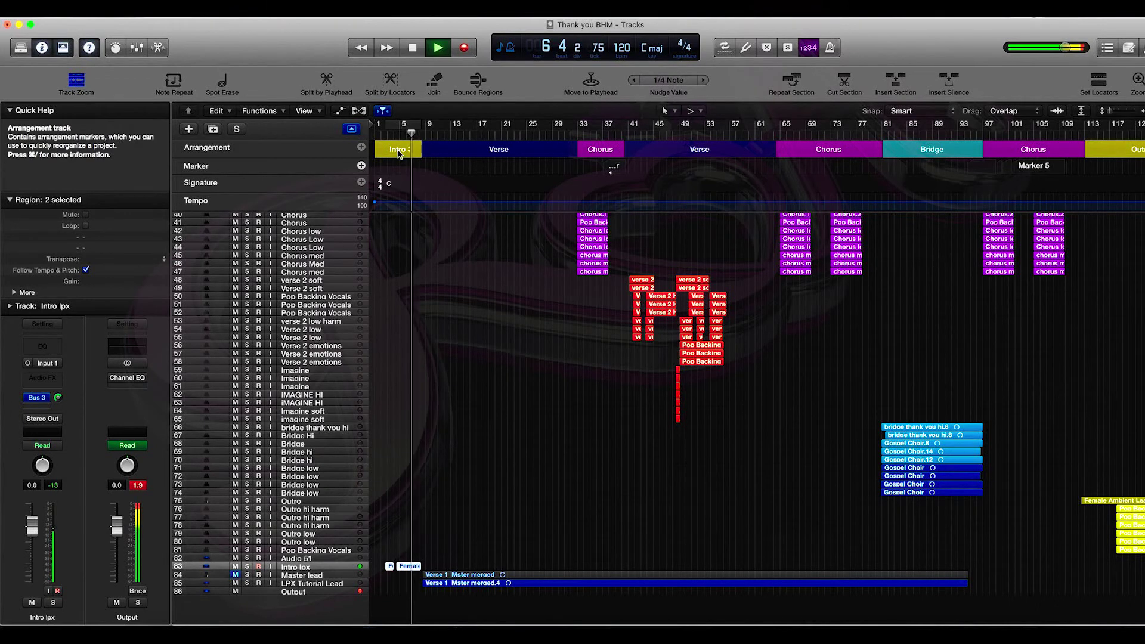